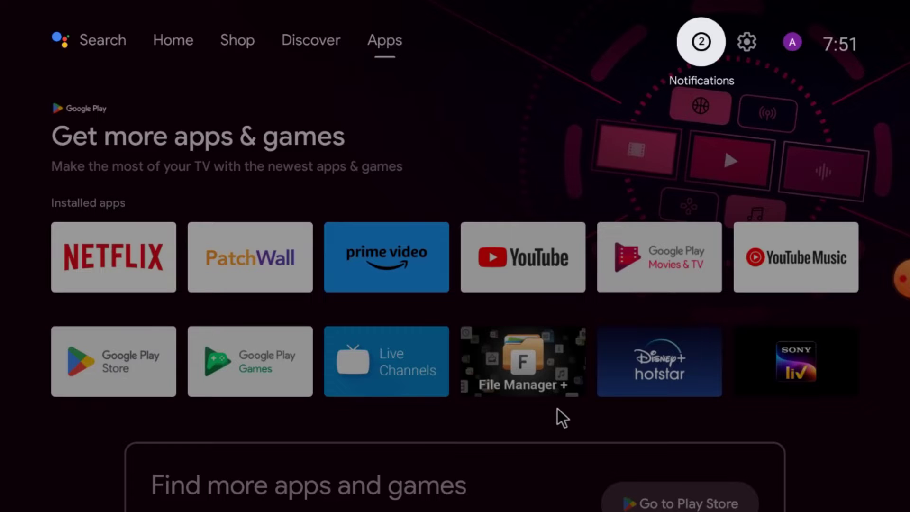
# Step: Launch the Google Play Store from the Apps tab
pyautogui.press('Left')
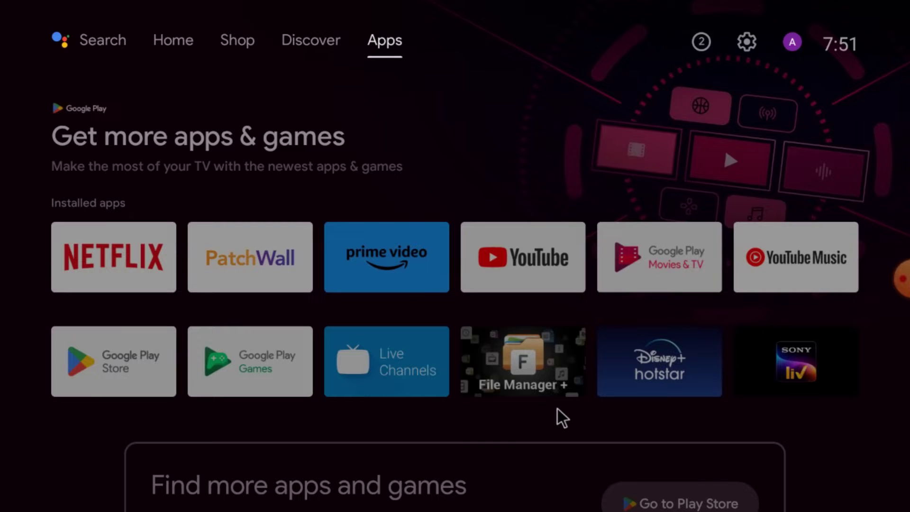
pyautogui.press('Down')
pyautogui.press('Down')
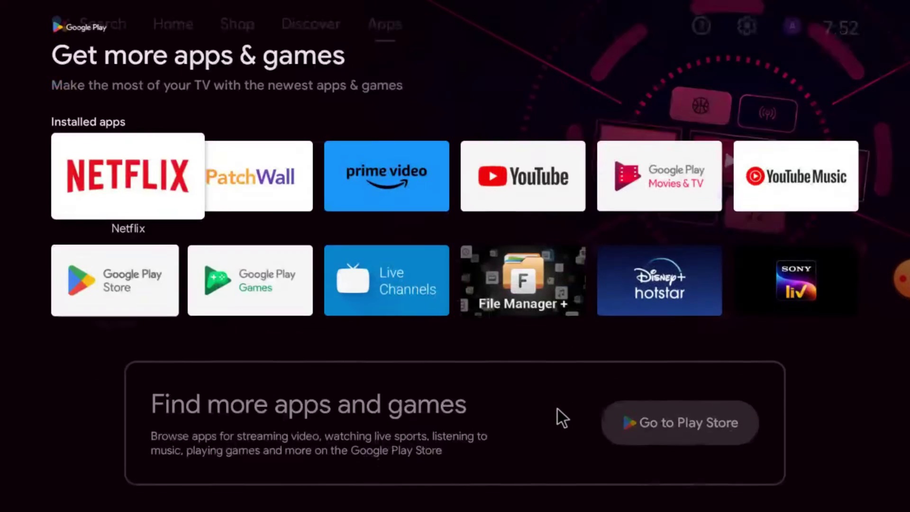
pyautogui.press('Down')
pyautogui.press('Return')
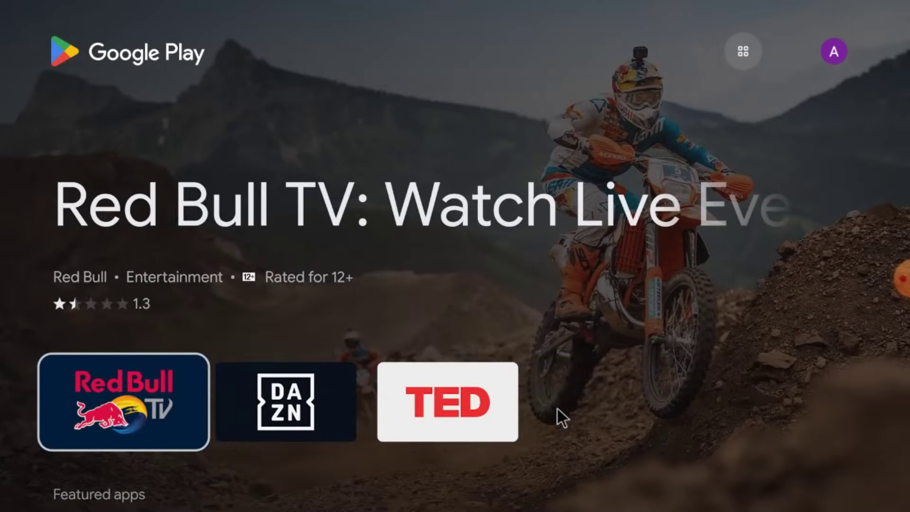
# Step: Search the store for "fi" and open the File Manager + listing
pyautogui.press('Up')
pyautogui.press('Left')
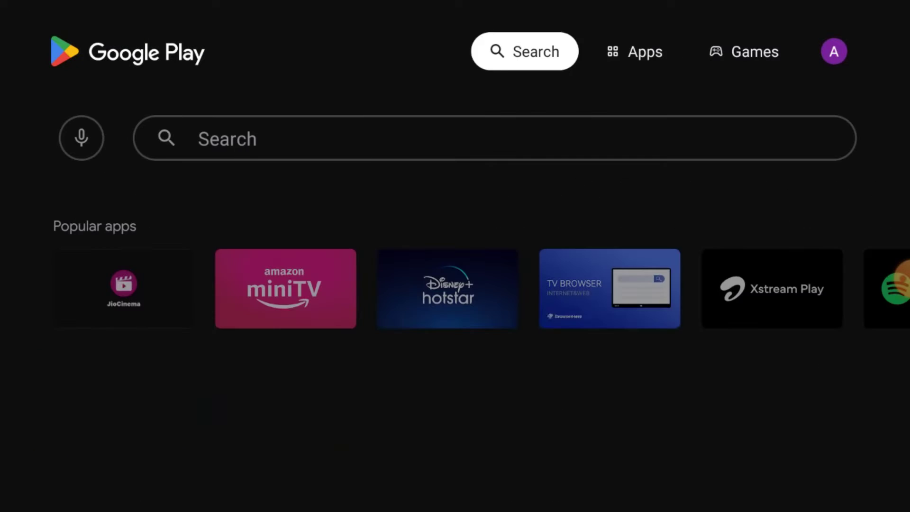
pyautogui.press('Down')
pyautogui.press('Right')
pyautogui.press('Return')
pyautogui.press('Right')
pyautogui.press('Right')
pyautogui.press('Right')
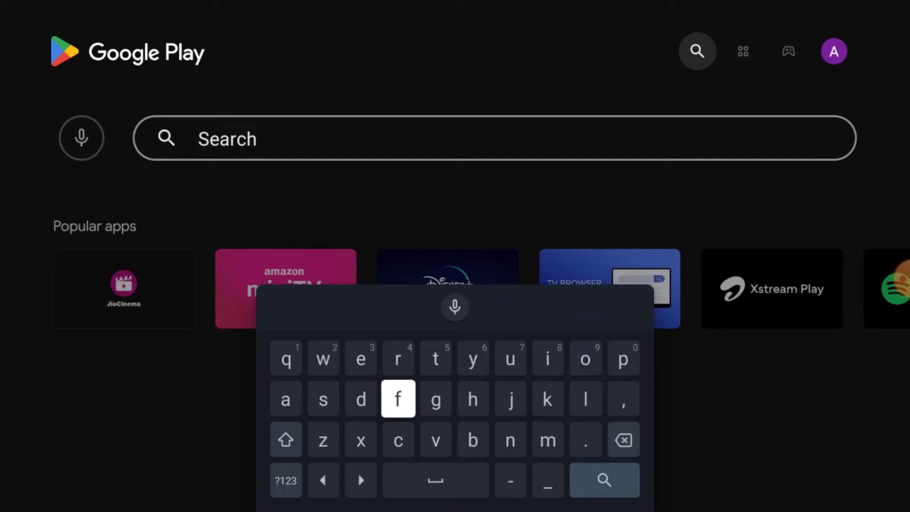
pyautogui.press('Return')
pyautogui.press('Right')
pyautogui.press('Right')
pyautogui.press('Right')
pyautogui.press('Right')
pyautogui.press('Up')
pyautogui.press('Return')
pyautogui.press('Escape')
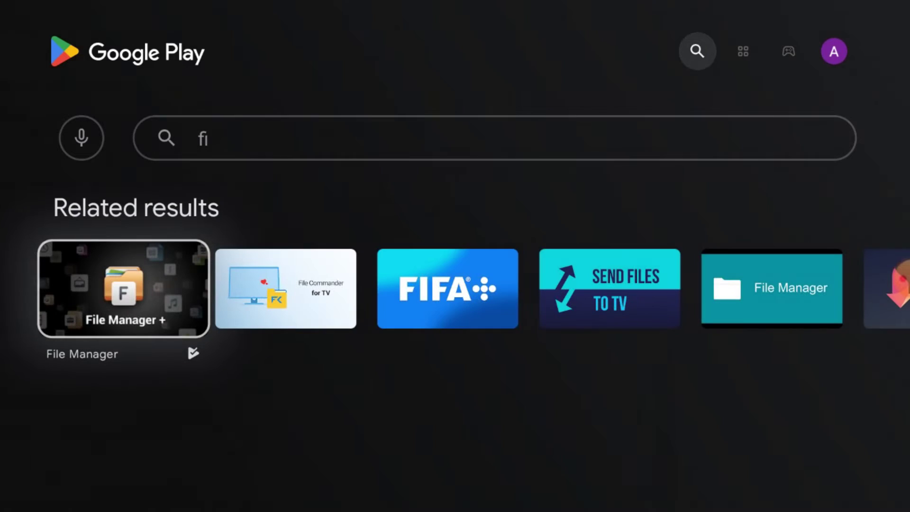
pyautogui.click(101, 263)
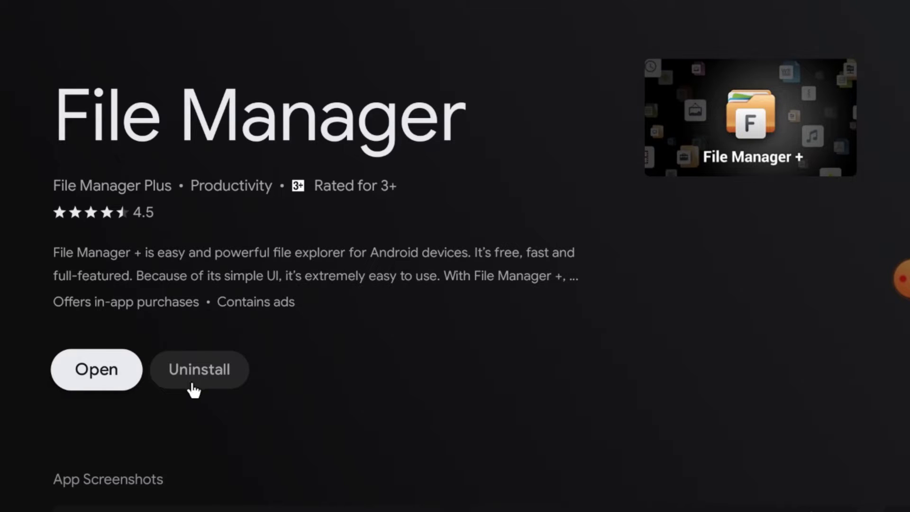
# Step: Launch File Manager + to see the SanDisk USB storage, then exit back to the Play Store
pyautogui.click(78, 383)
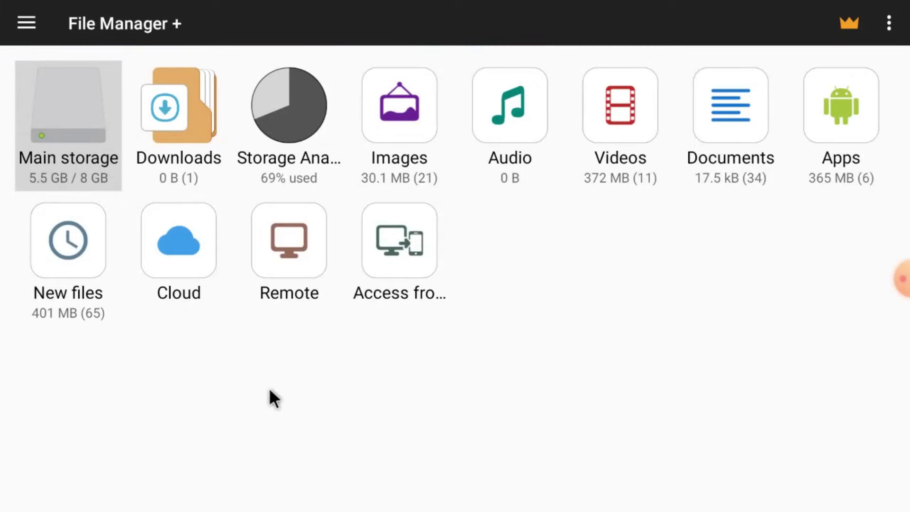
pyautogui.press('Escape')
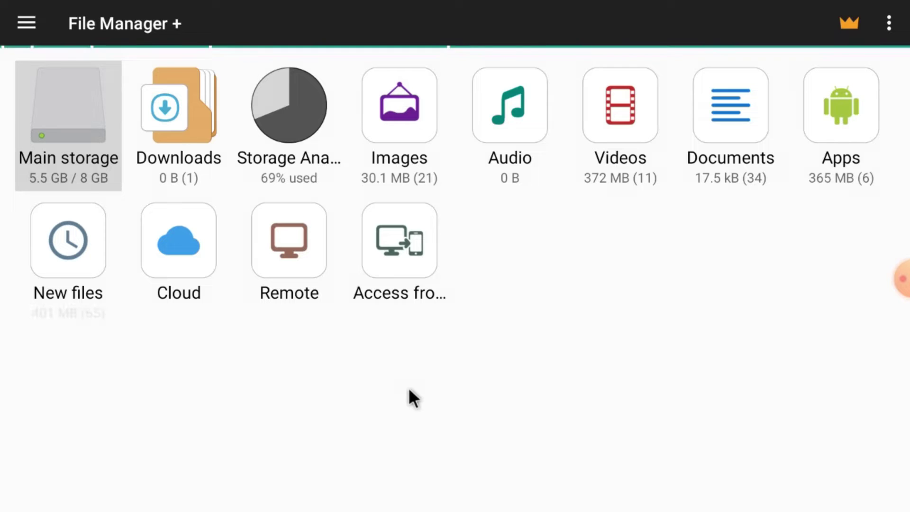
pyautogui.press('Escape')
pyautogui.press('Escape')
pyautogui.press('Escape')
pyautogui.press('Escape')
pyautogui.press('Escape')
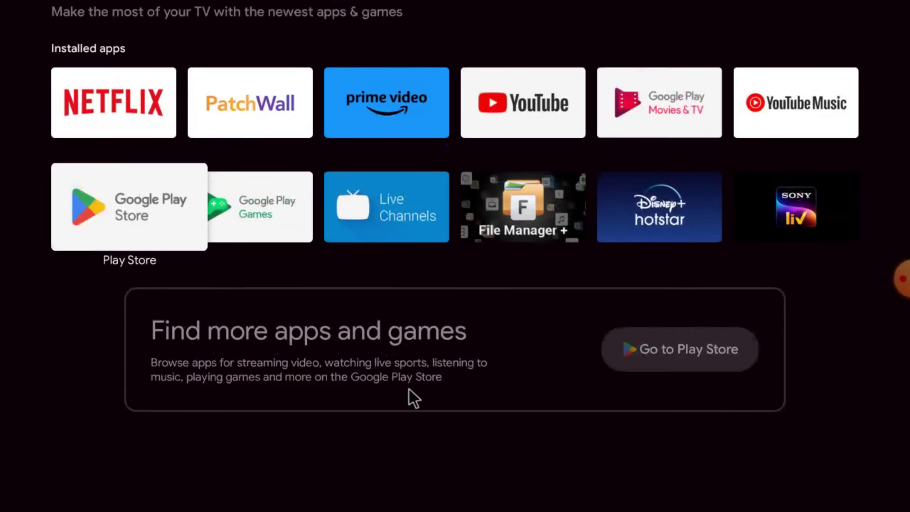
pyautogui.press('Up')
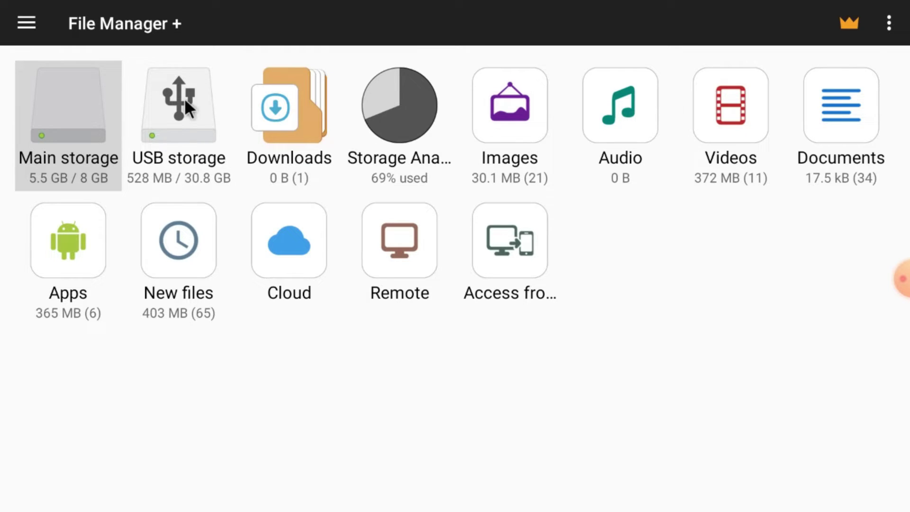
pyautogui.press('Escape')
pyautogui.press('Escape')
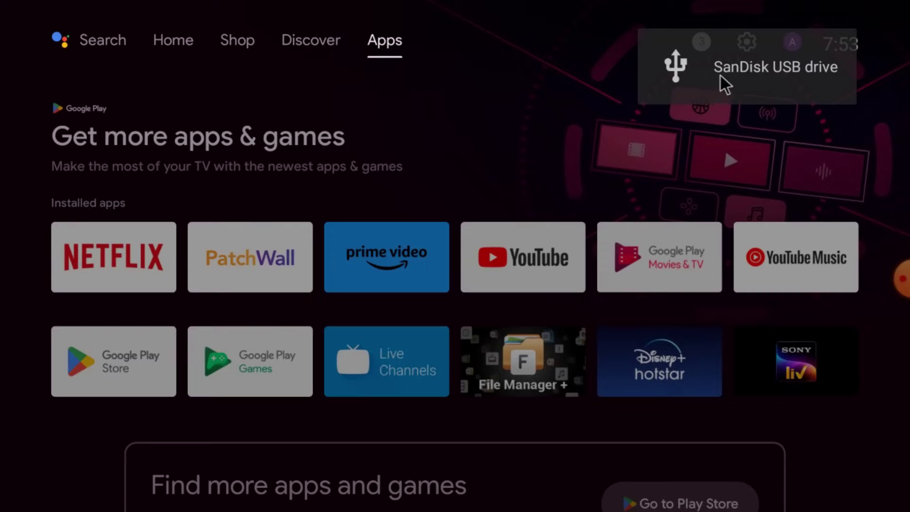
pyautogui.press('Return')
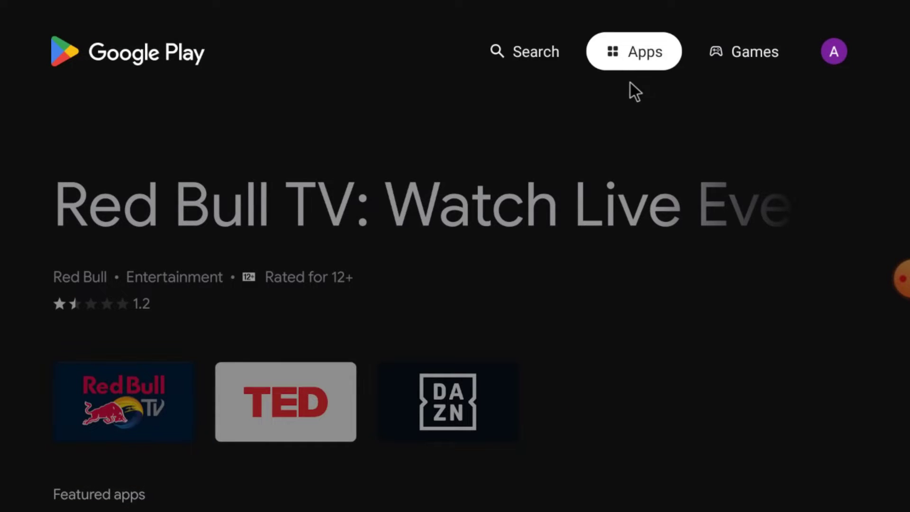
# Step: Launch File Manager + from Settings > Apps app info and open USB storage
pyautogui.press('Escape')
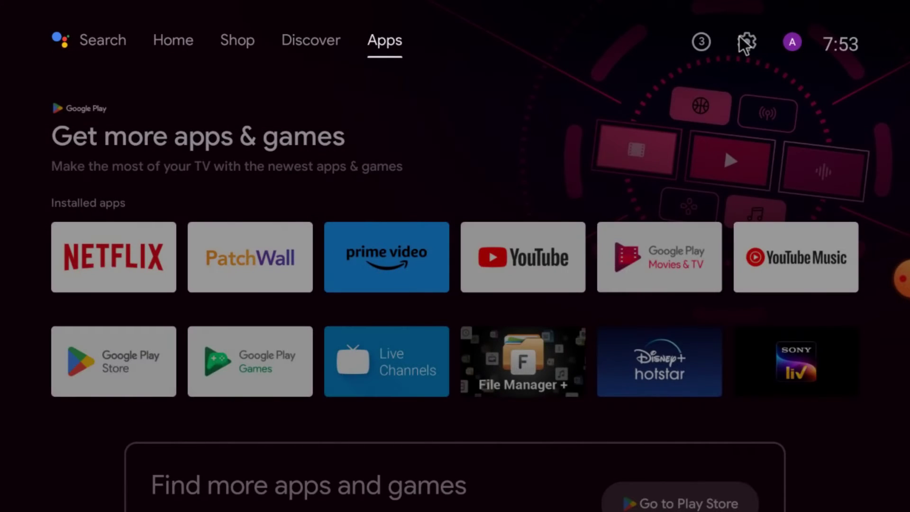
pyautogui.click(740, 38)
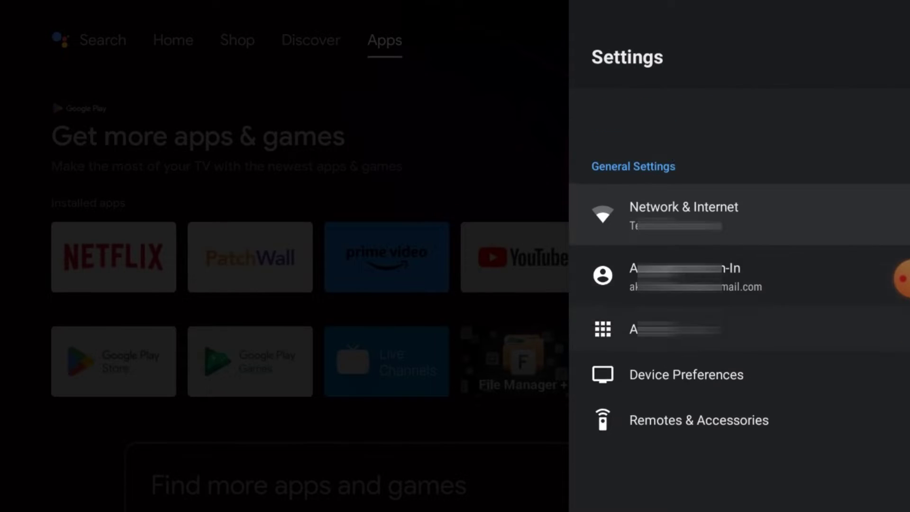
pyautogui.click(683, 263)
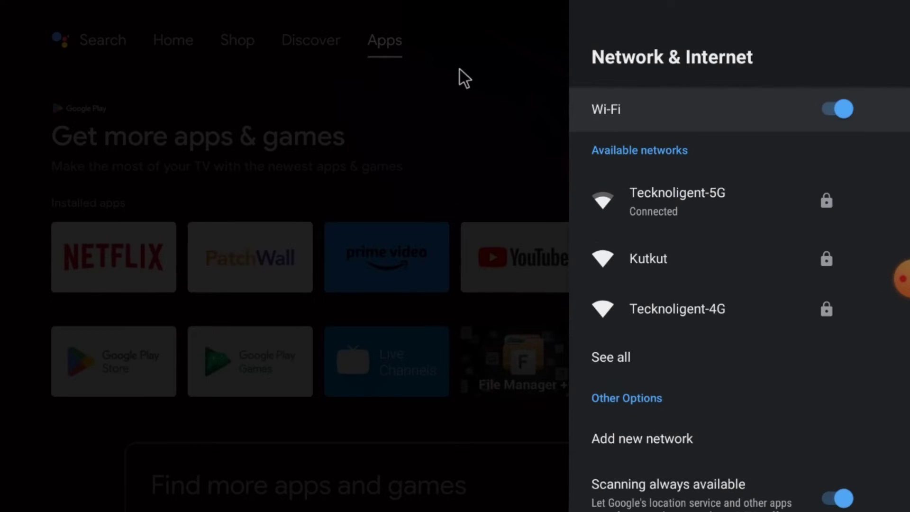
pyautogui.press('Escape')
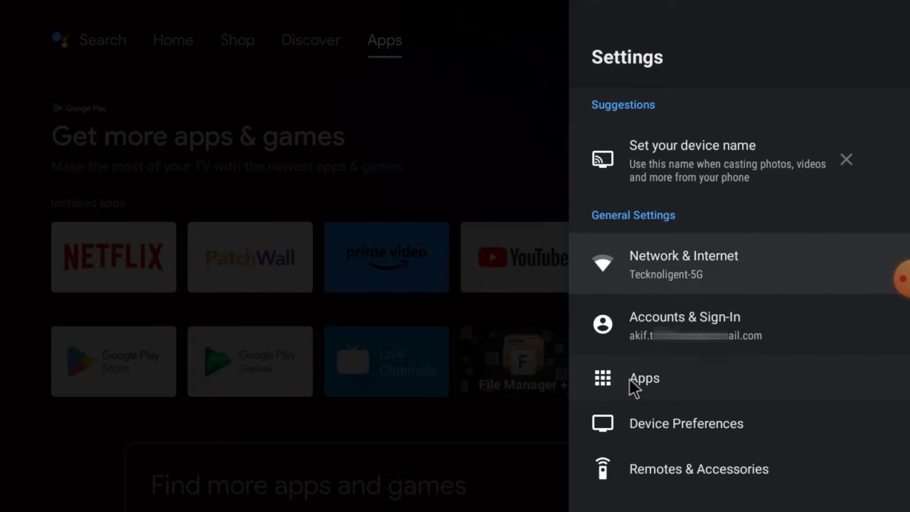
pyautogui.click(630, 377)
pyautogui.click(649, 207)
pyautogui.click(631, 170)
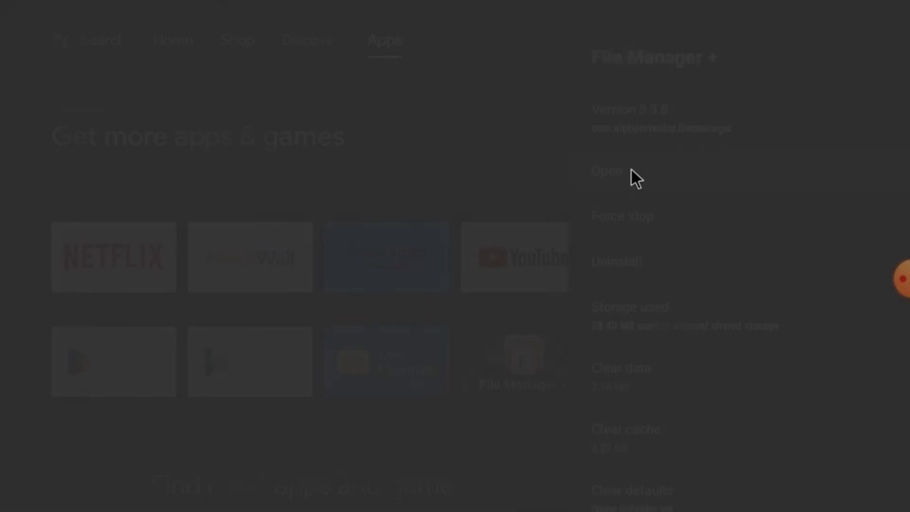
pyautogui.click(169, 119)
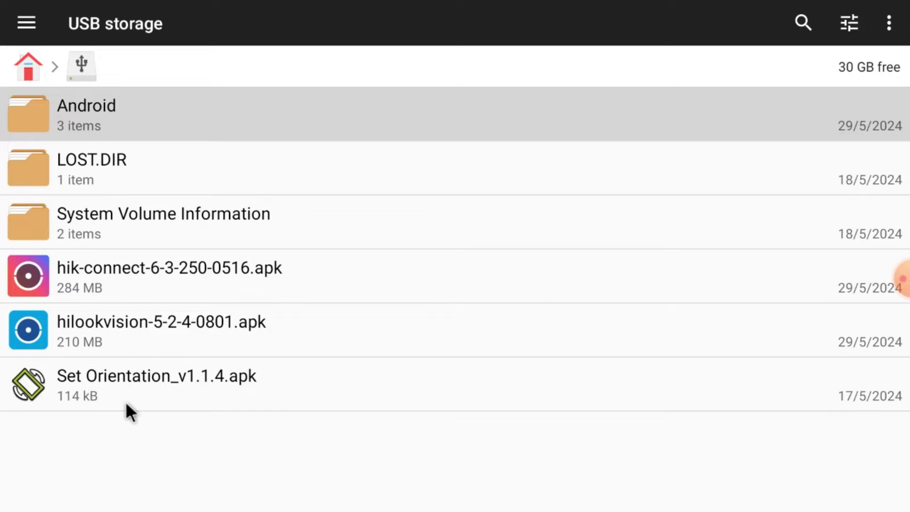
# Step: Install Set Orientation_v1.1.4.apk from USB and set its orientation to Landscape
pyautogui.click(131, 385)
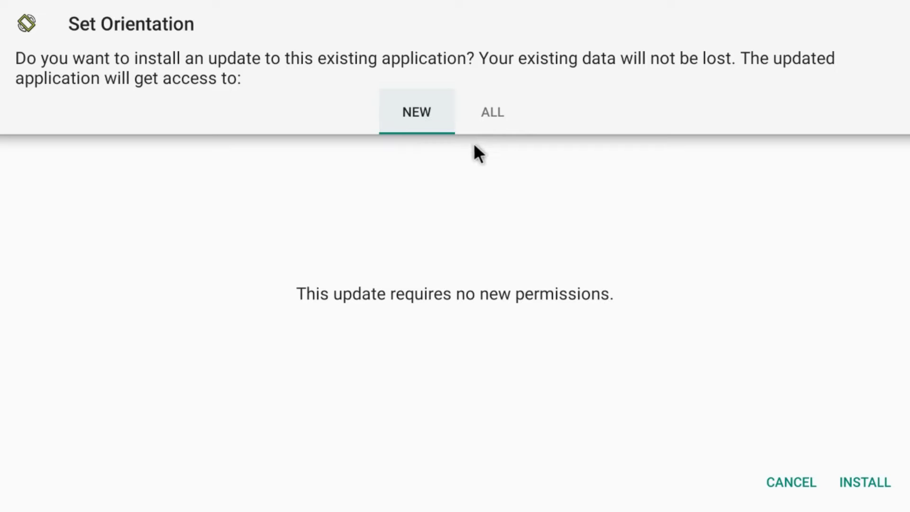
pyautogui.click(870, 488)
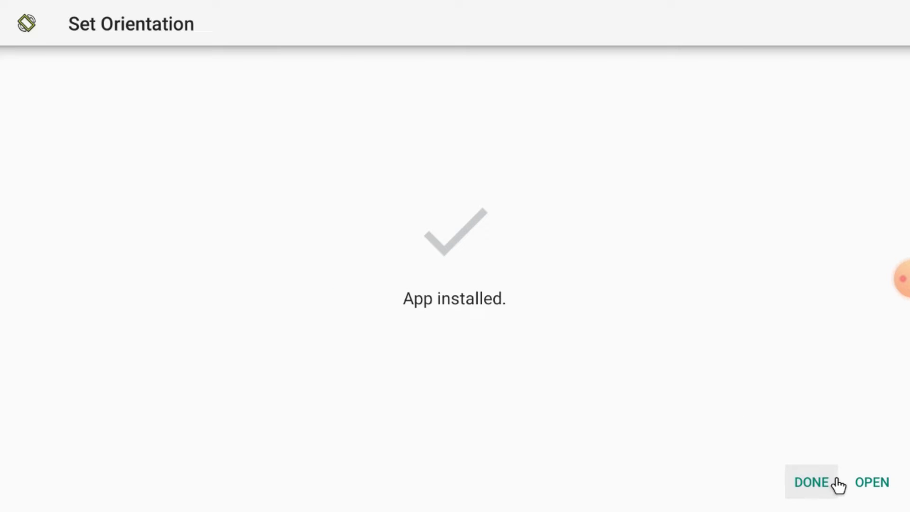
pyautogui.click(856, 482)
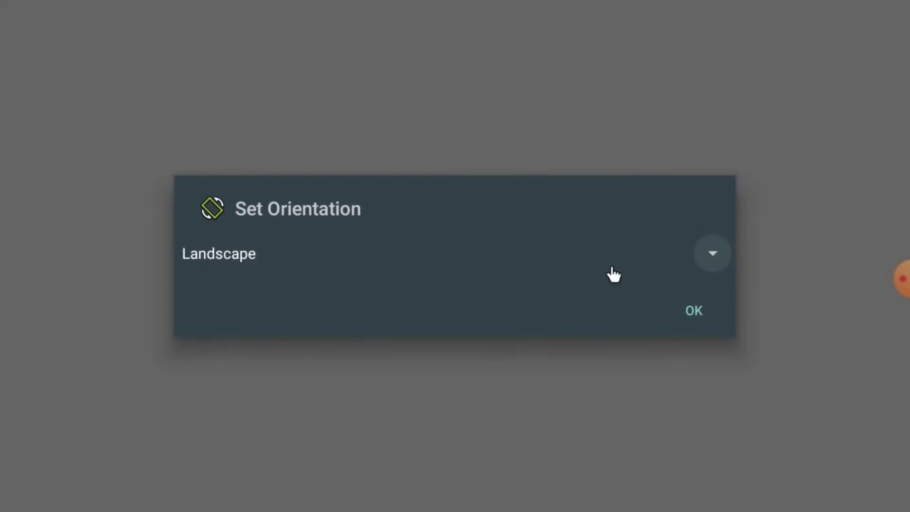
pyautogui.click(700, 257)
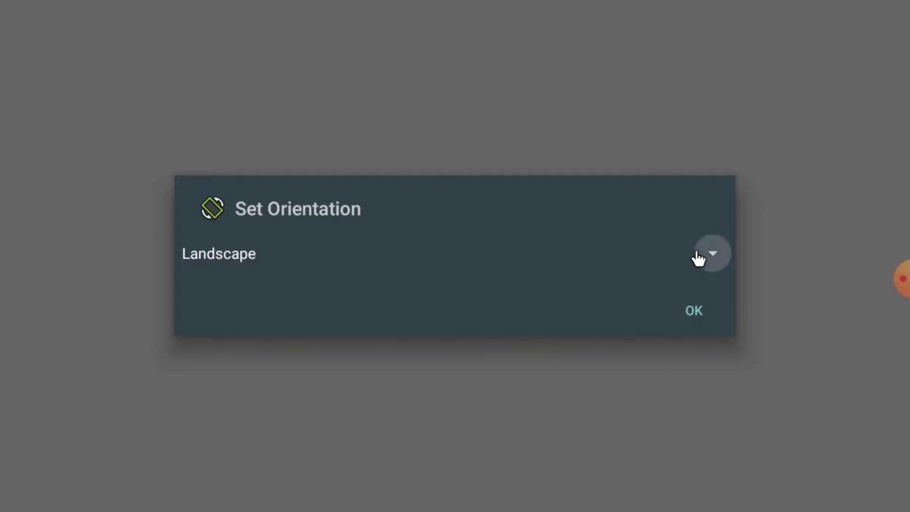
pyautogui.click(341, 270)
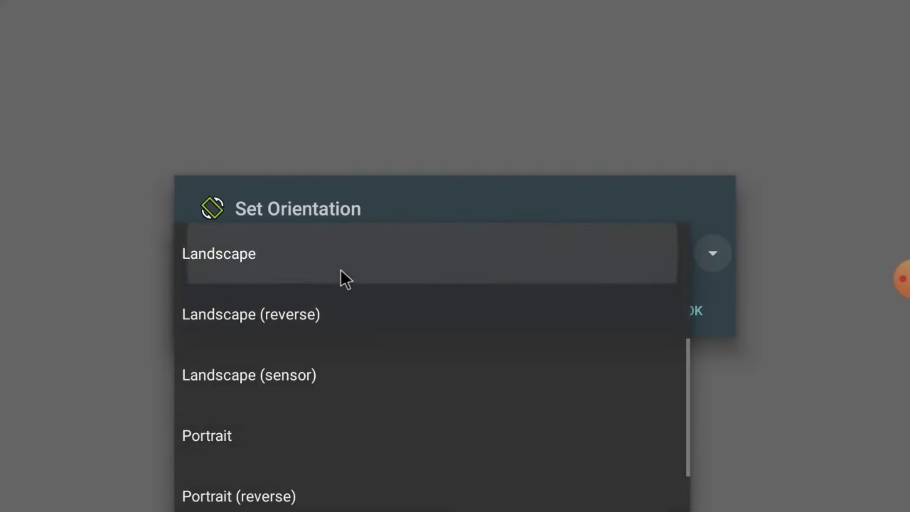
pyautogui.click(686, 313)
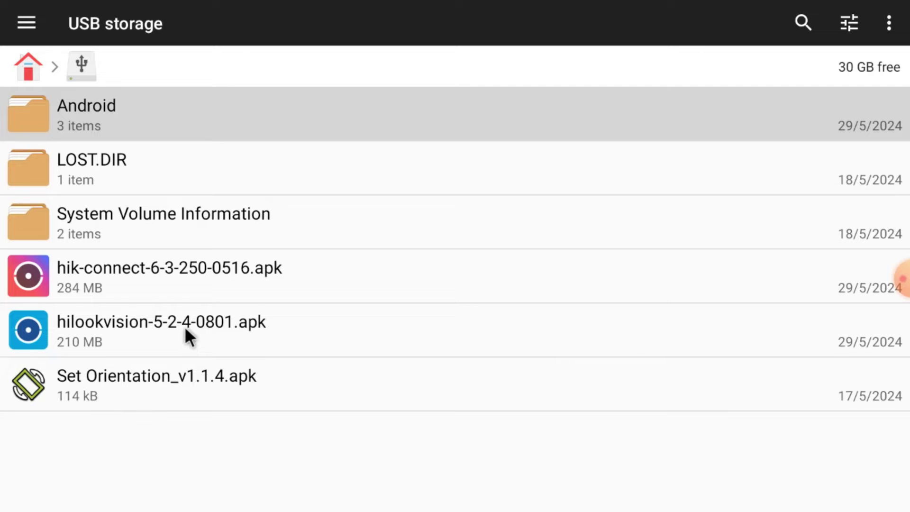
# Step: Open hilookvision-5-2-4-0801.apk from USB storage in the package installer
pyautogui.press('Up')
pyautogui.press('Up')
pyautogui.press('Return')
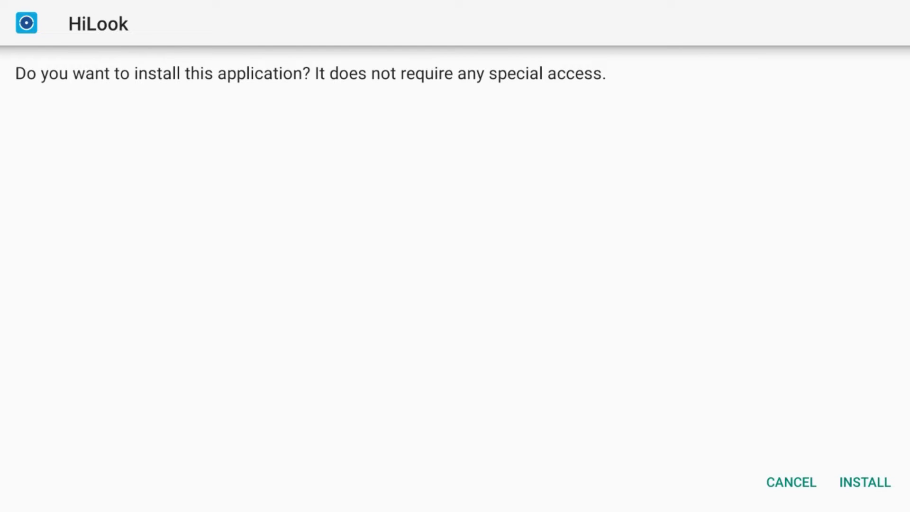
# Step: Install HiLook and dismiss the App installed screen with DONE
pyautogui.click(861, 485)
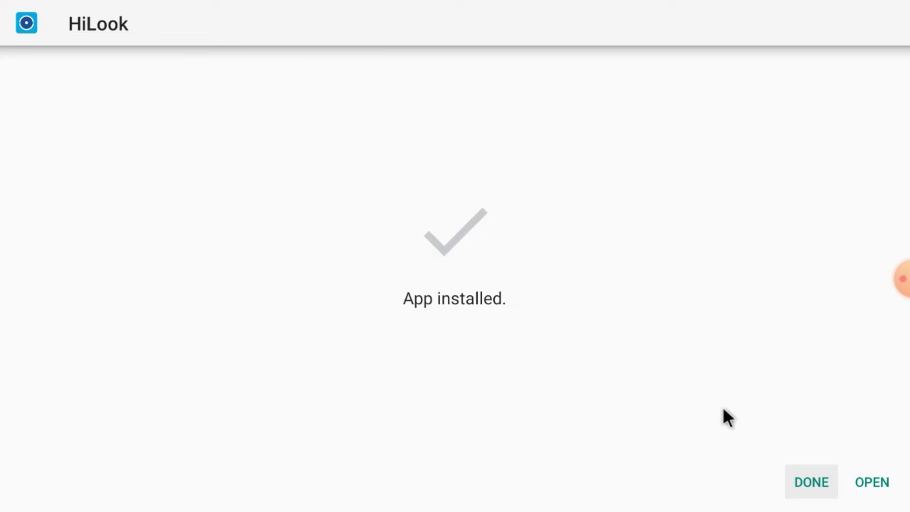
pyautogui.click(791, 476)
# Step: Exit File Manager + and close the settings panel back to the TV home
pyautogui.press('Escape')
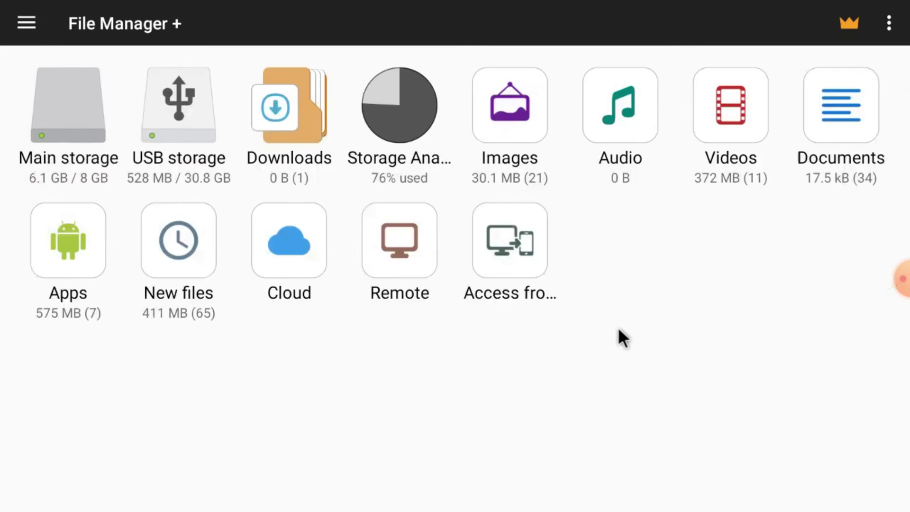
pyautogui.press('Escape')
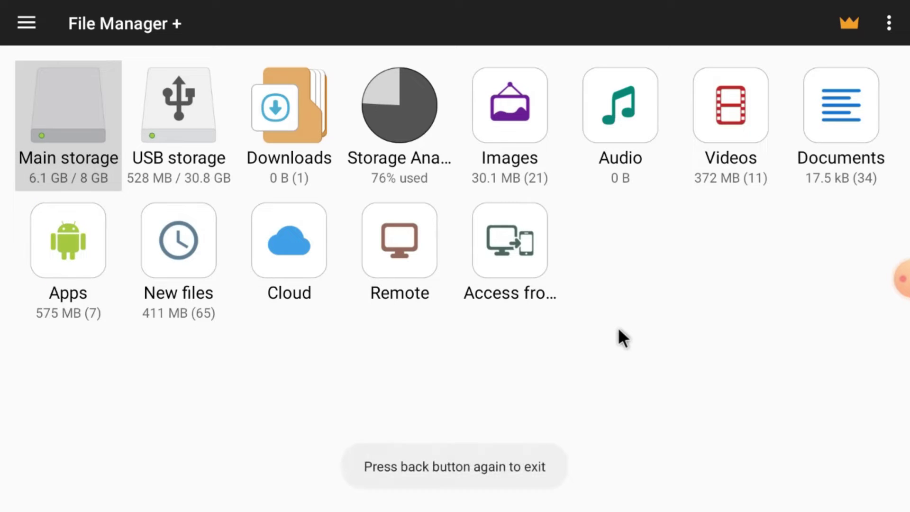
pyautogui.press('Escape')
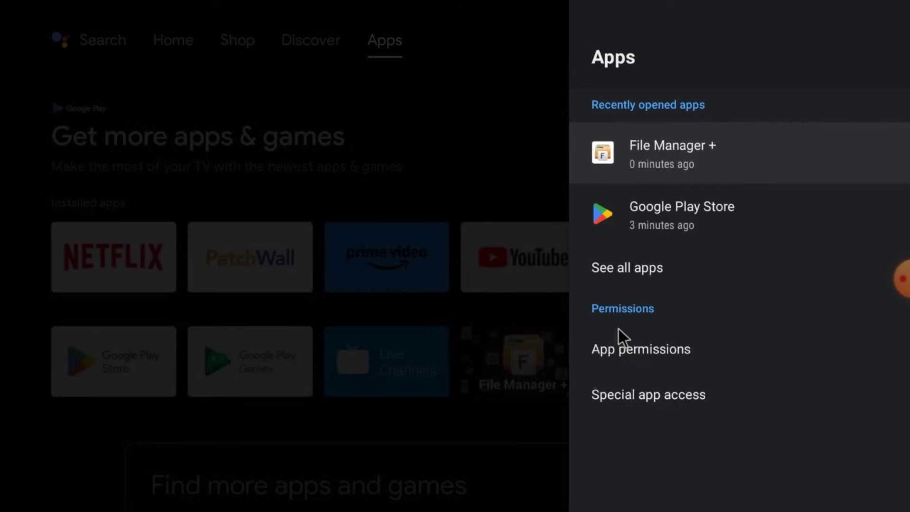
pyautogui.press('Escape')
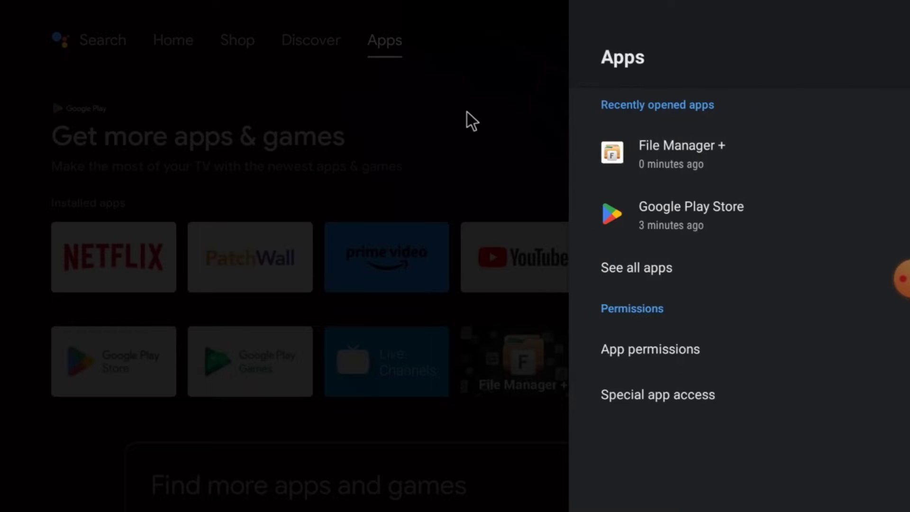
pyautogui.press('Escape')
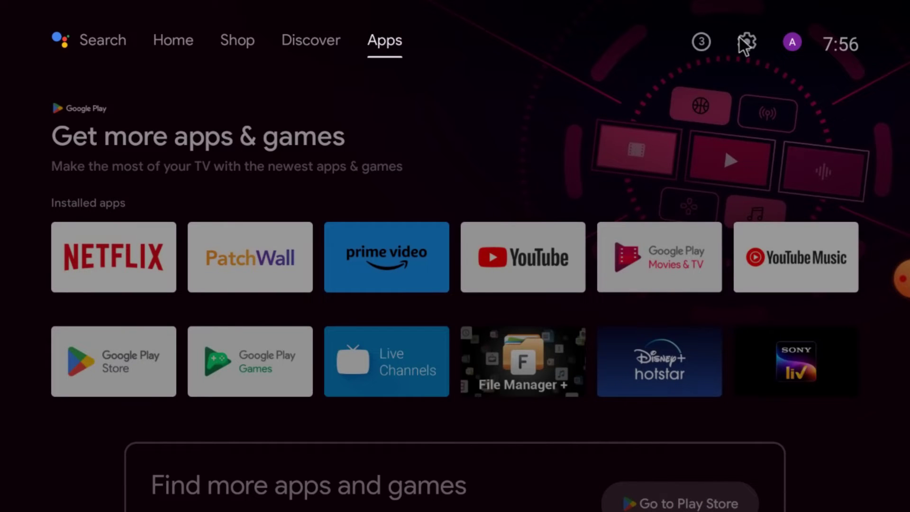
# Step: Under Device Preferences > Security & restrictions > Unknown sources, allow HiLook
pyautogui.click(746, 44)
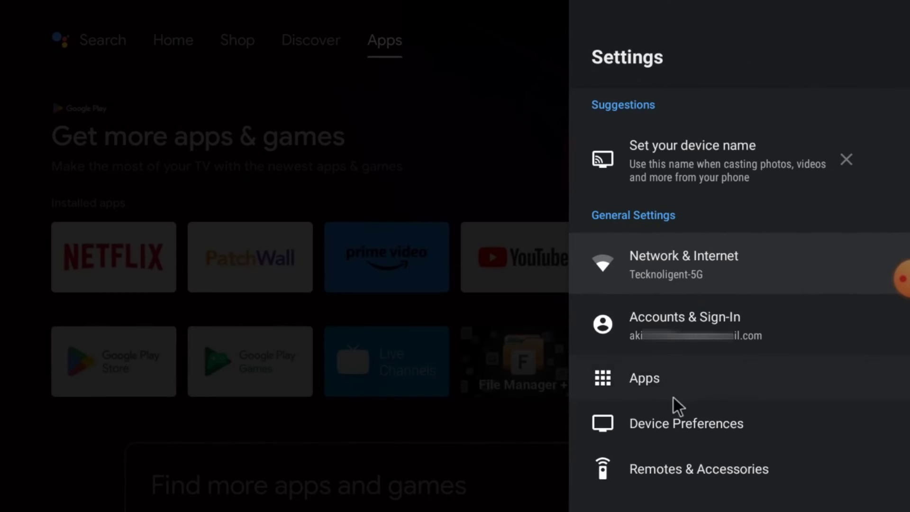
pyautogui.click(668, 414)
pyautogui.scroll(-5, 667, 392)
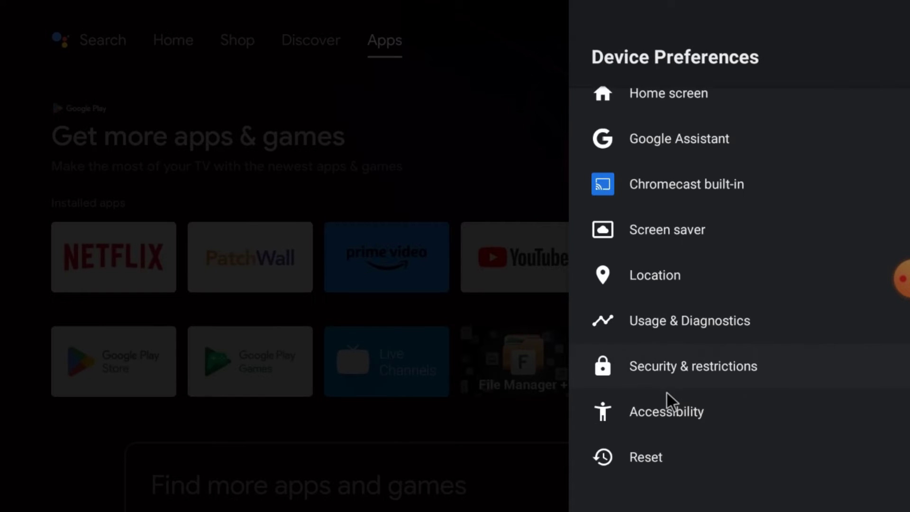
pyautogui.click(656, 365)
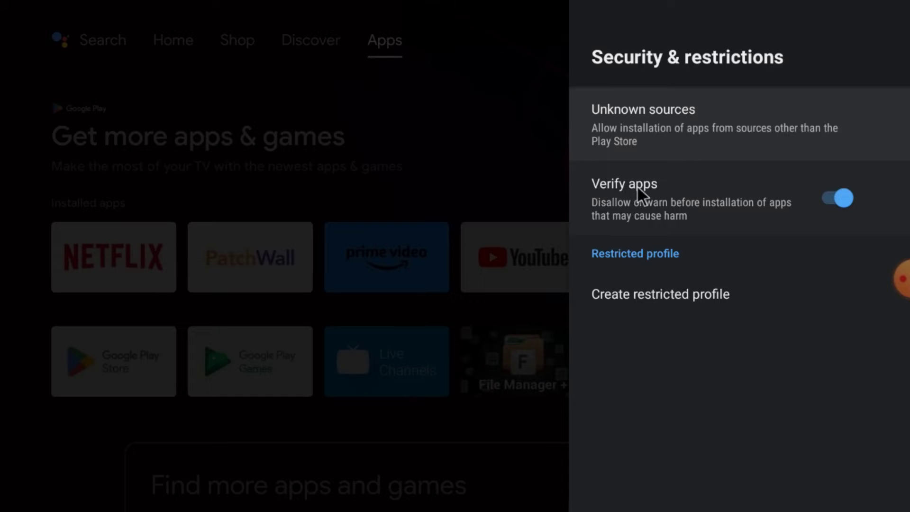
pyautogui.click(722, 131)
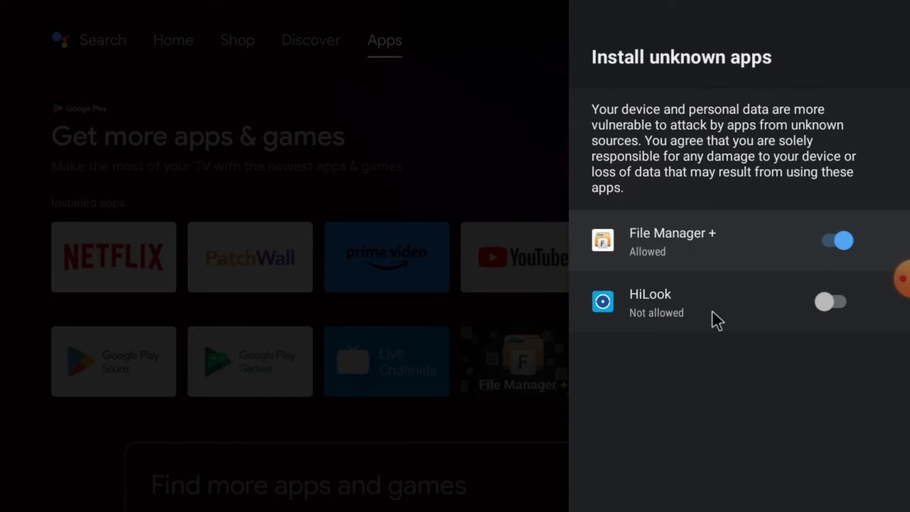
pyautogui.click(839, 299)
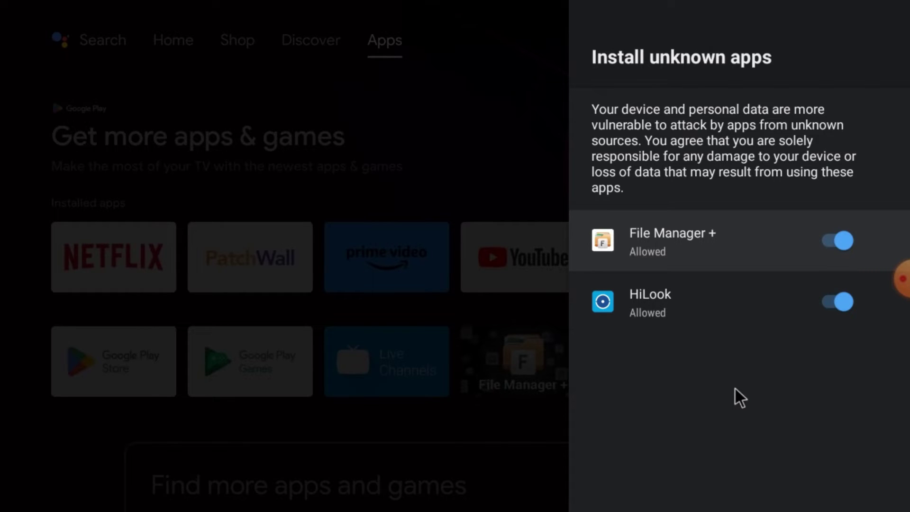
pyautogui.press('Escape')
pyautogui.press('Escape')
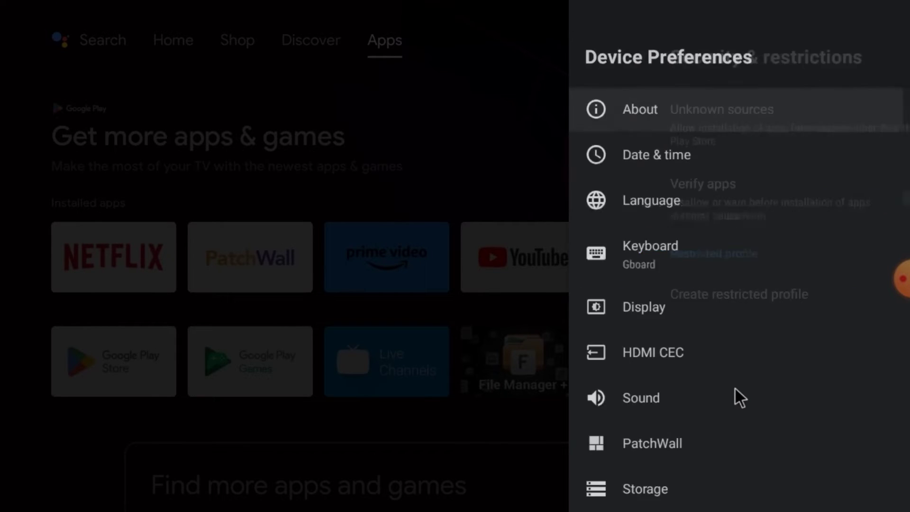
pyautogui.press('Escape')
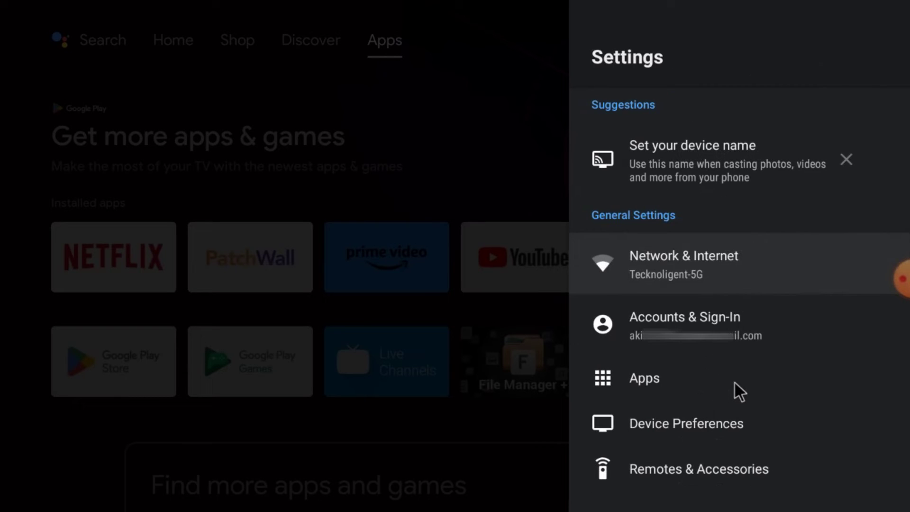
# Step: Open HiLook's app info from Settings > Apps > See all apps (version 5.2.4.0801, 369 MB)
pyautogui.click(530, 83)
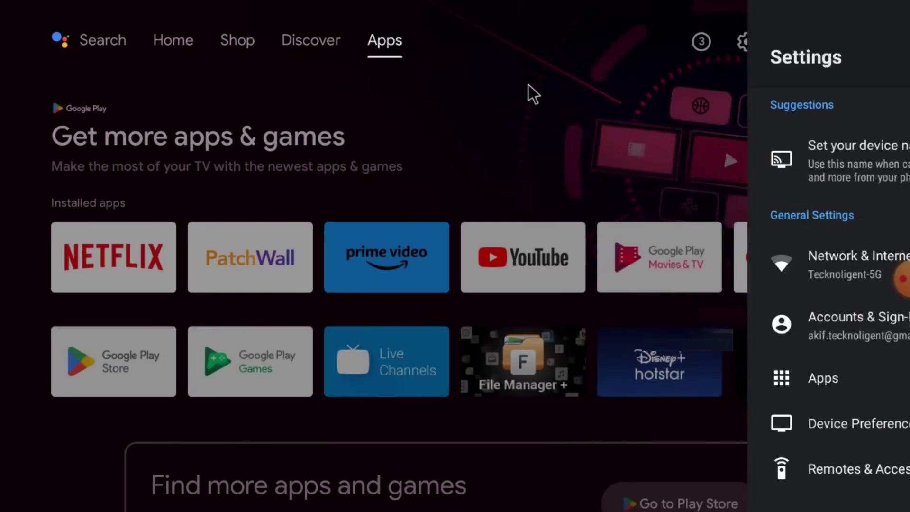
pyautogui.click(746, 41)
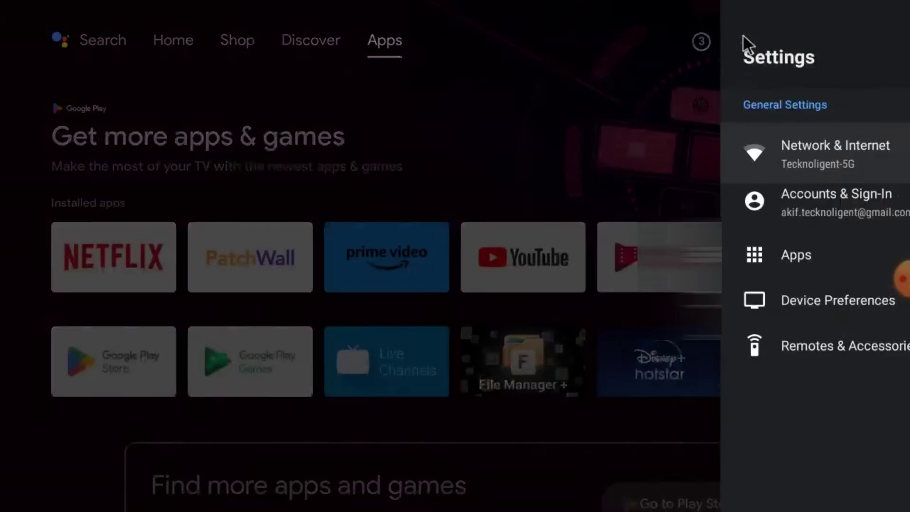
pyautogui.click(642, 382)
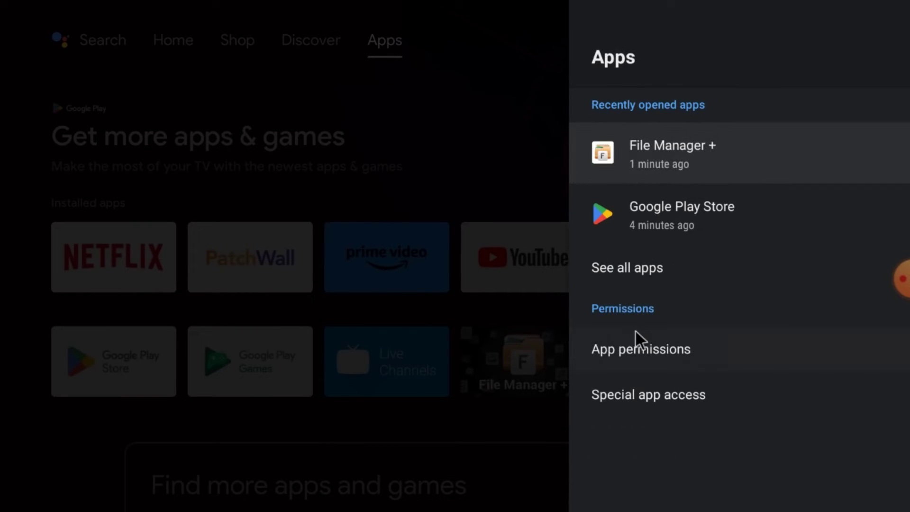
pyautogui.click(625, 263)
pyautogui.scroll(-5, 632, 245)
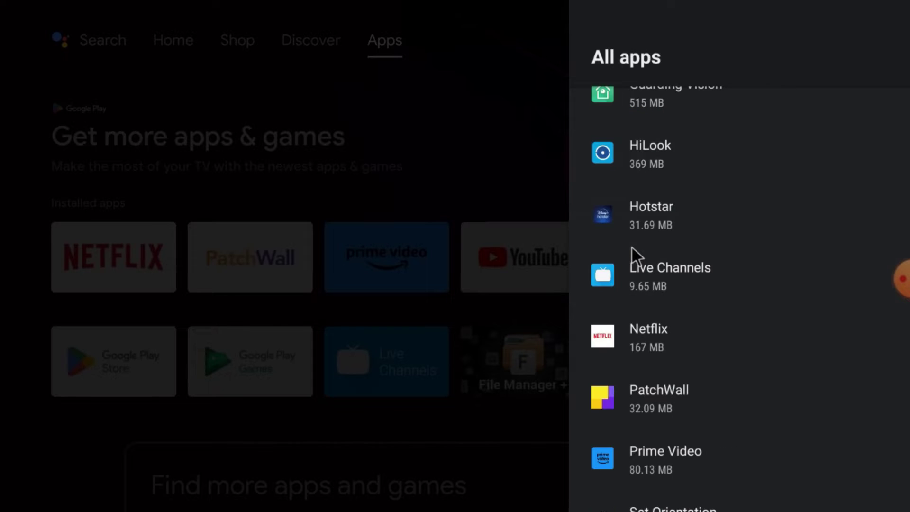
pyautogui.scroll(-5, 652, 275)
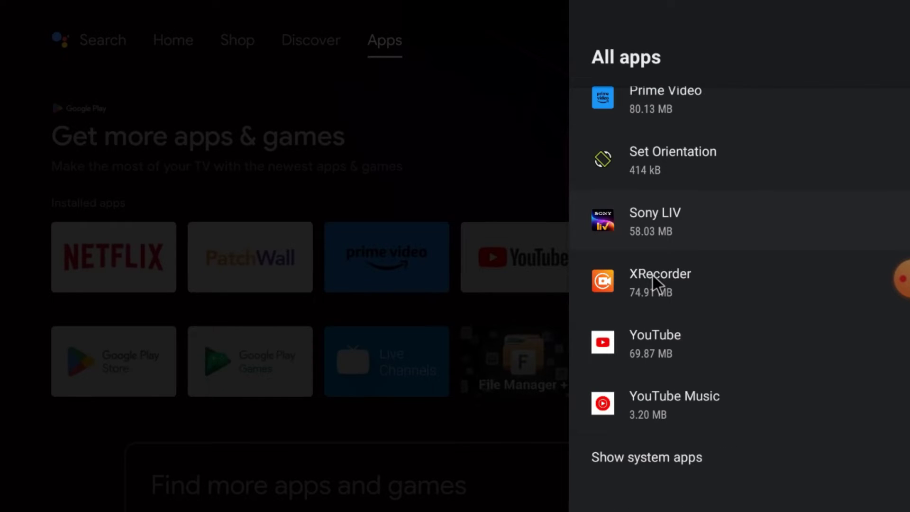
pyautogui.scroll(1, 652, 276)
pyautogui.scroll(3, 654, 285)
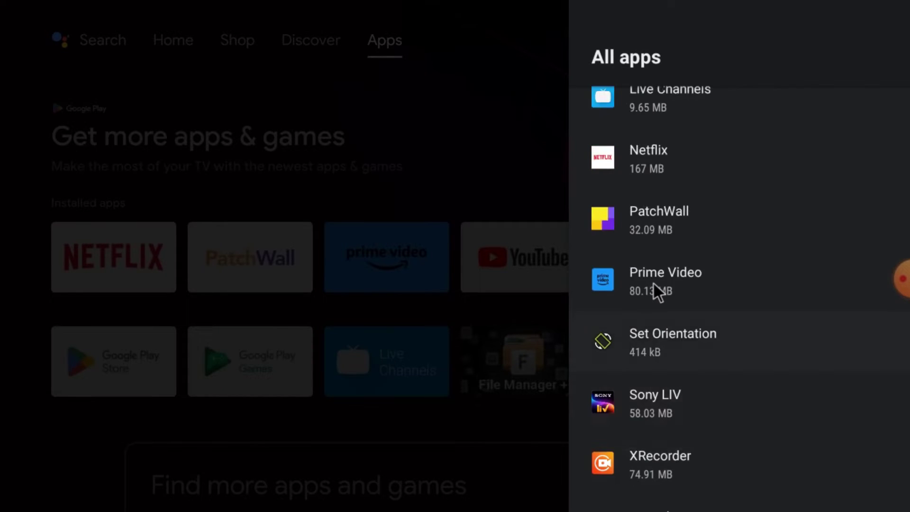
pyautogui.scroll(2, 656, 290)
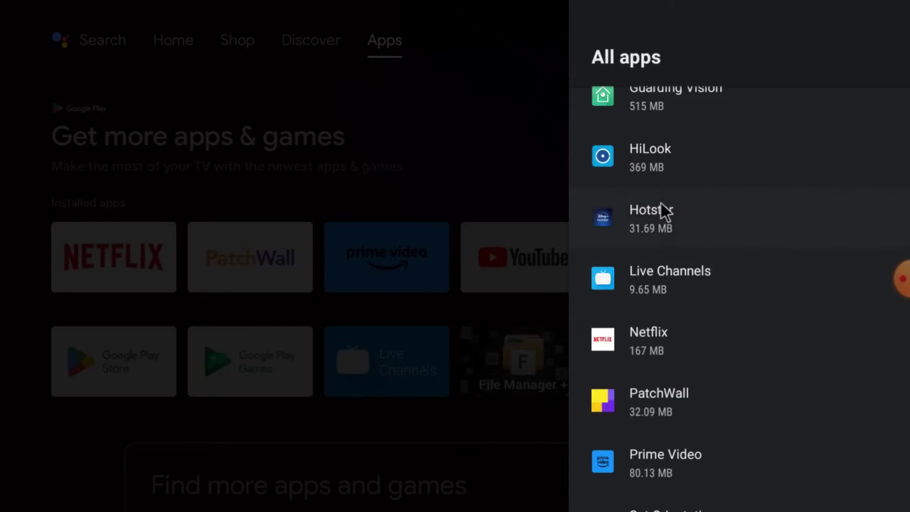
pyautogui.click(654, 164)
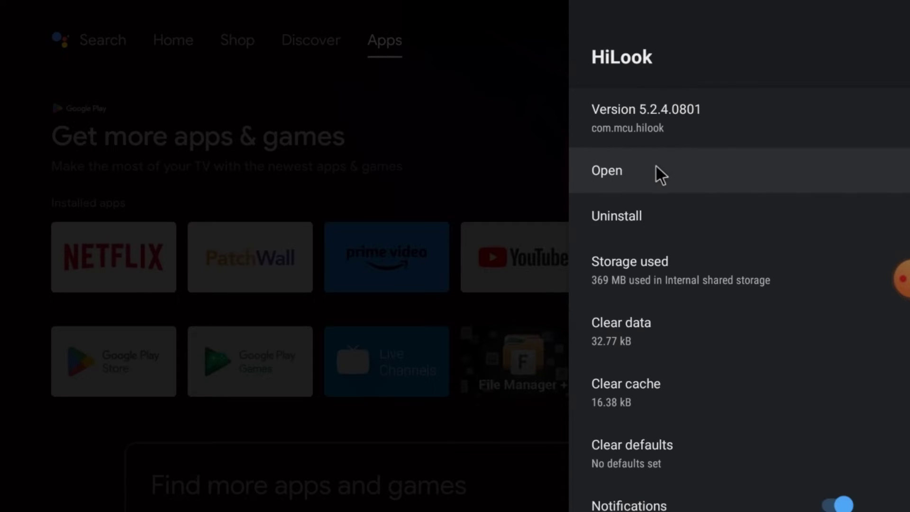
pyautogui.scroll(-2, 634, 449)
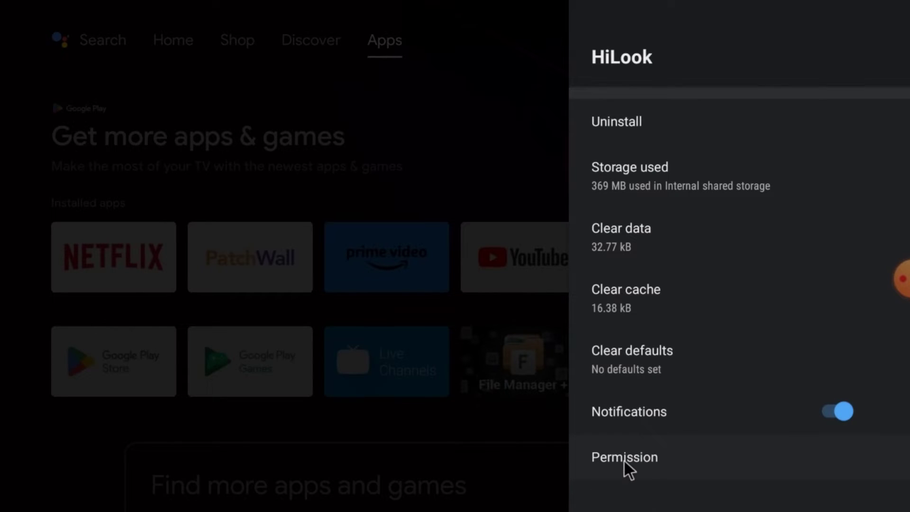